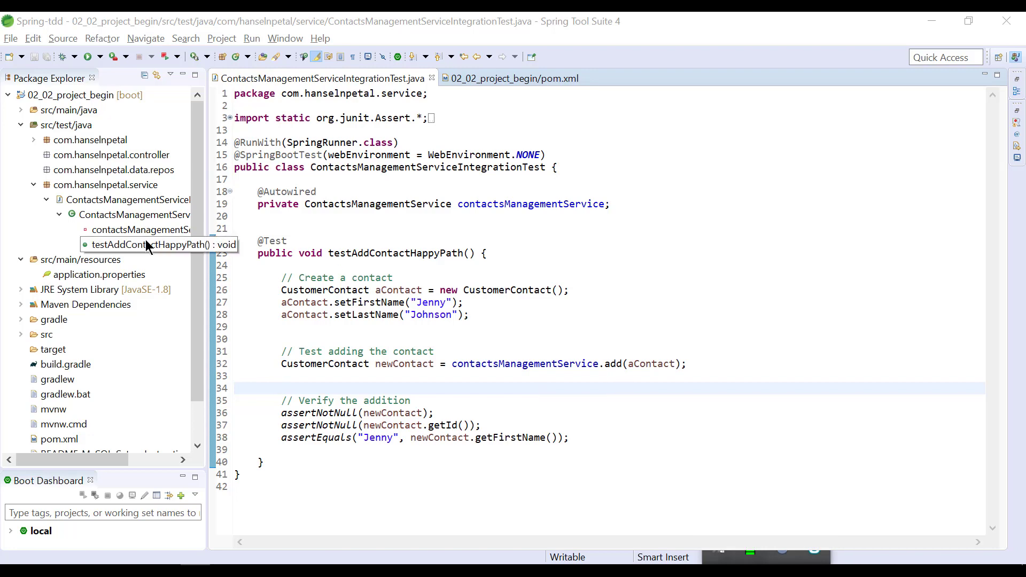
Step: Run the testAddContactHappyPath method as a JUnit test from the Package Explorer
left_click(145, 240)
right_click(145, 240)
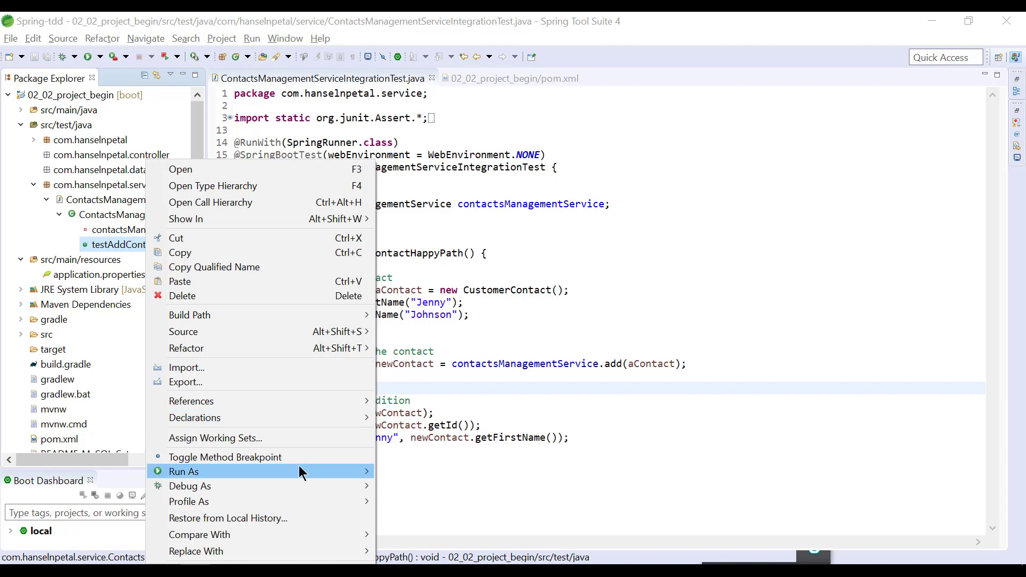
mouse_move(184, 471)
left_click(439, 474)
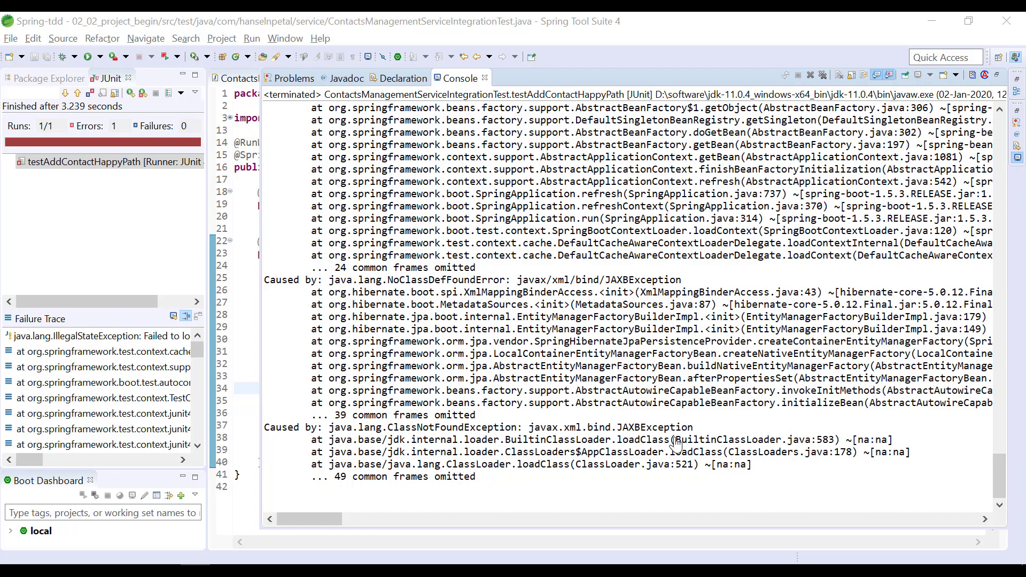
Step: Read the ClassNotFoundException and NoClassDefFoundError lines for javax.xml.bind.JAXBException, then return to the test source
left_click_drag(696, 427, 419, 402)
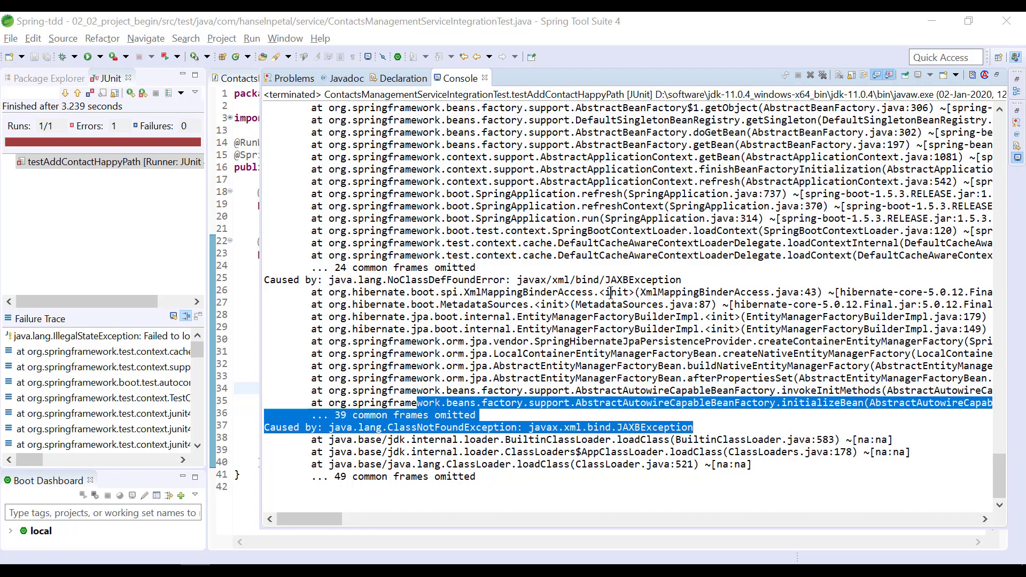
left_click(683, 280)
left_click_drag(683, 279, 329, 280)
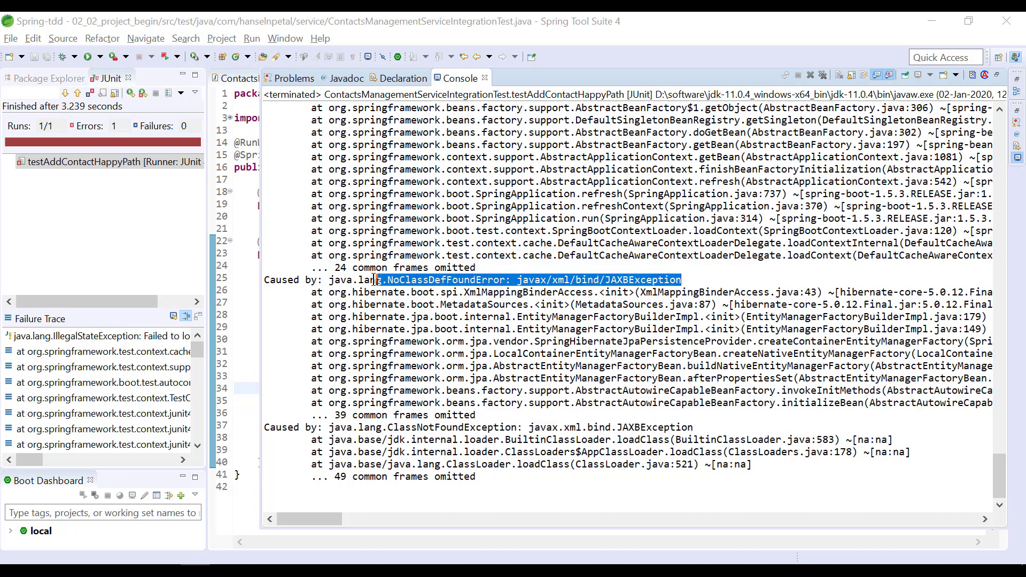
left_click(724, 279)
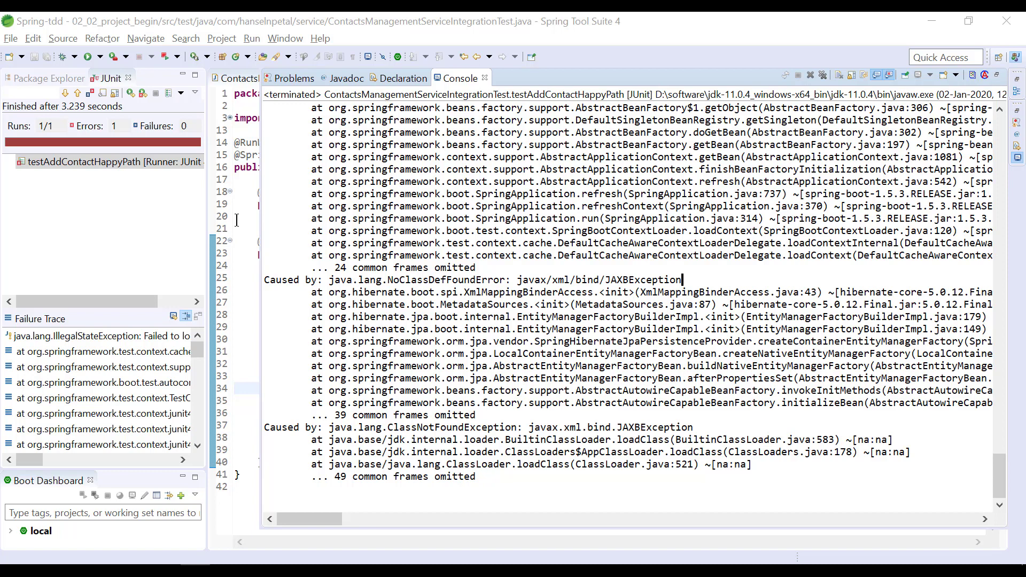
left_click(236, 220)
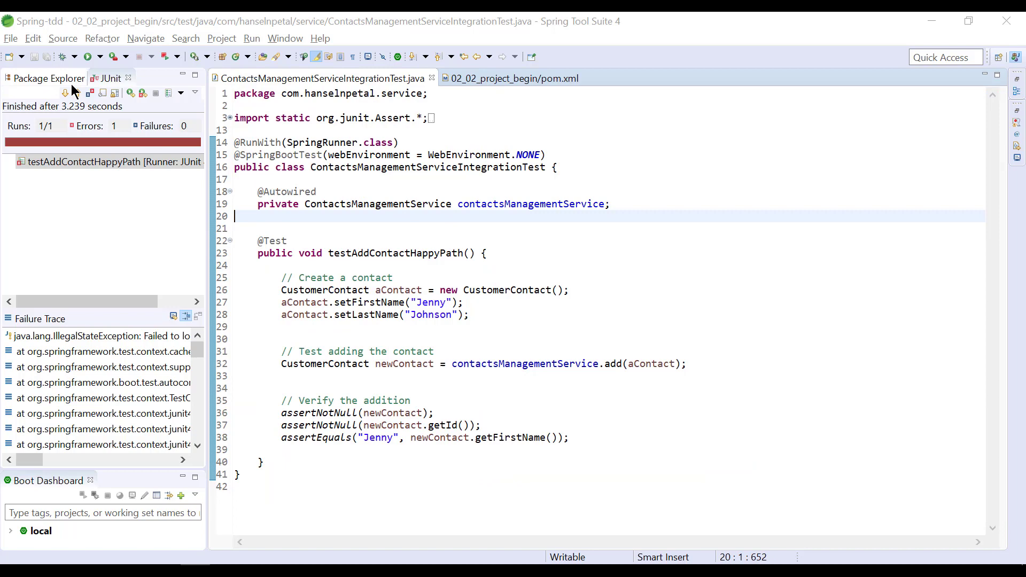
Step: Paste the javax.xml.bind jaxb-api 2.3.0 dependency after the mysql dependency in pom.xml and save
left_click(52, 79)
scroll(65, 272, "down", 1)
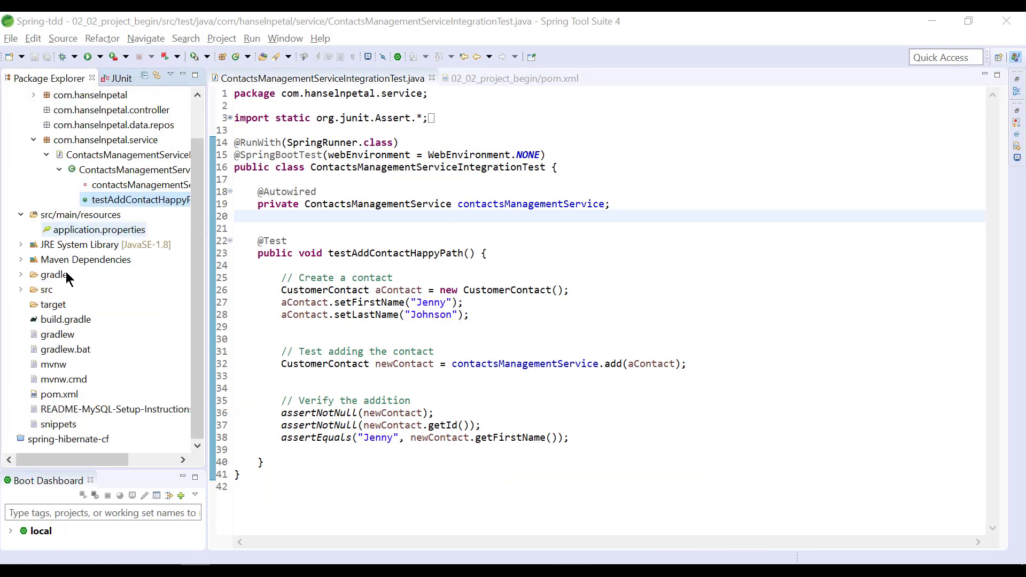
double_click(59, 394)
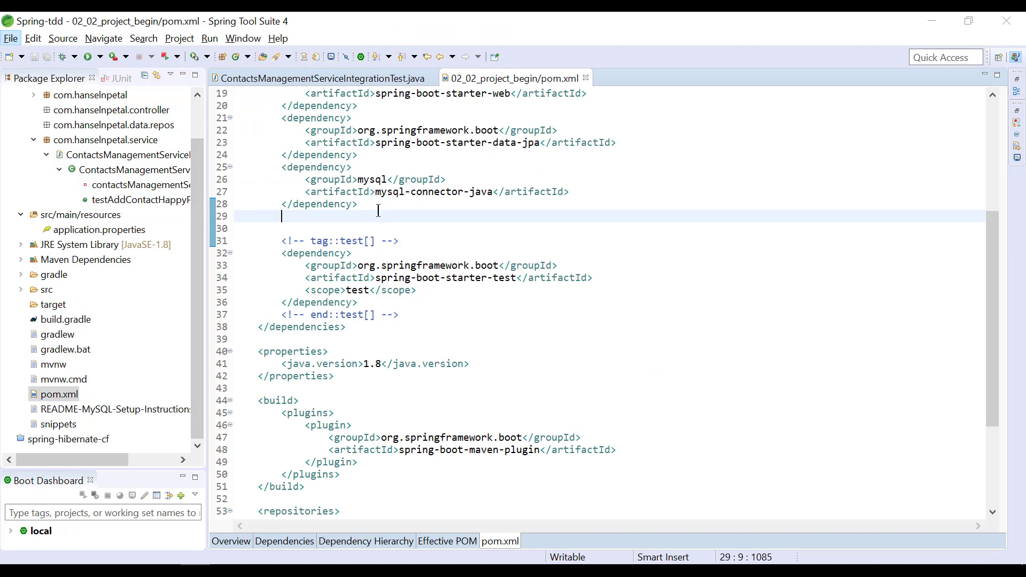
type("<dependency> \t\t\t<groupId>javax.xml.bind</groupId> \t\t\t<artifactId>jaxb-api</artifactId> \t\t\t<version>2.3.0</version> \t\t</dependency>")
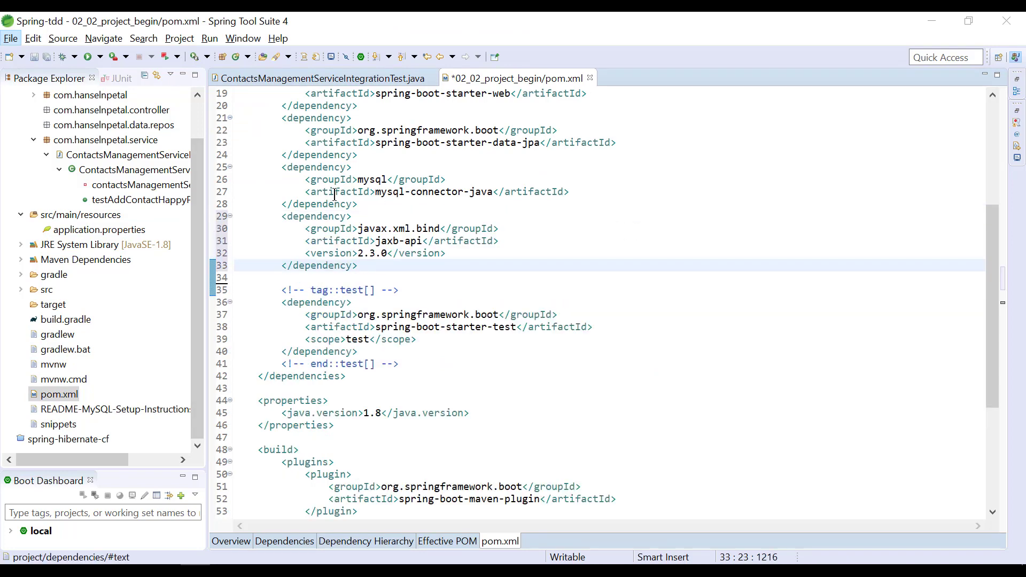
left_click(397, 208)
key("Return")
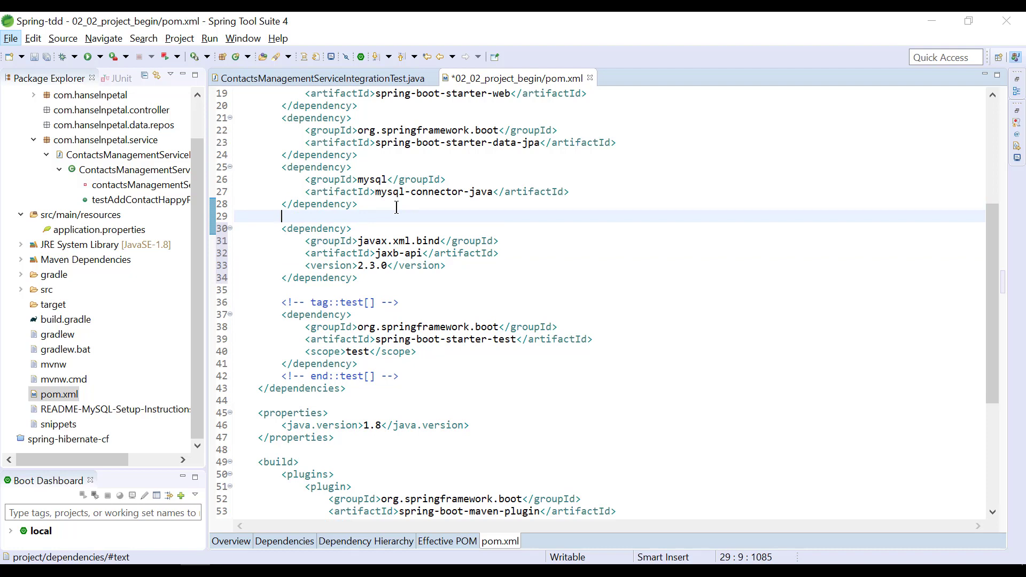
key("ctrl+s")
left_click(406, 277)
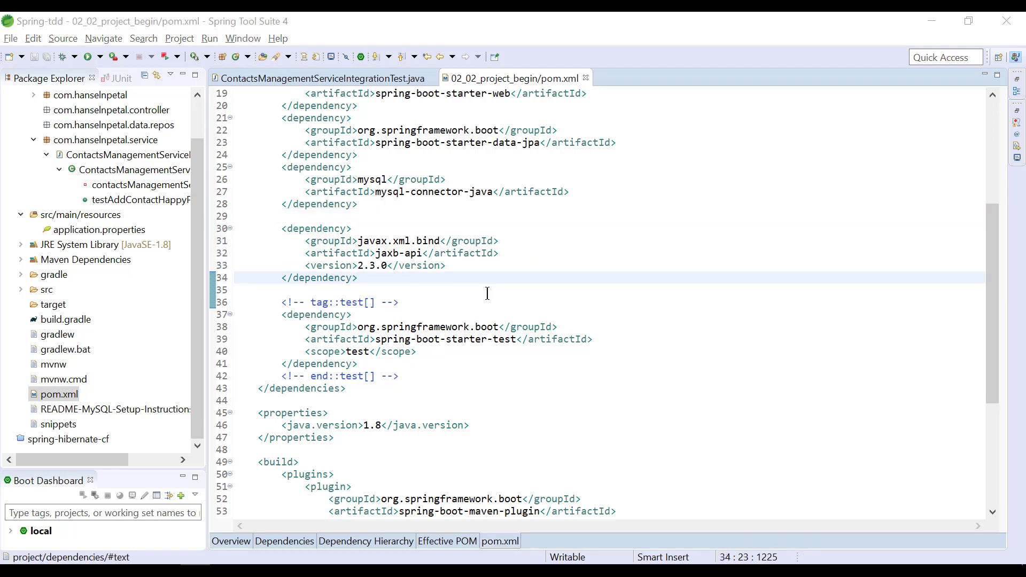
key("alt")
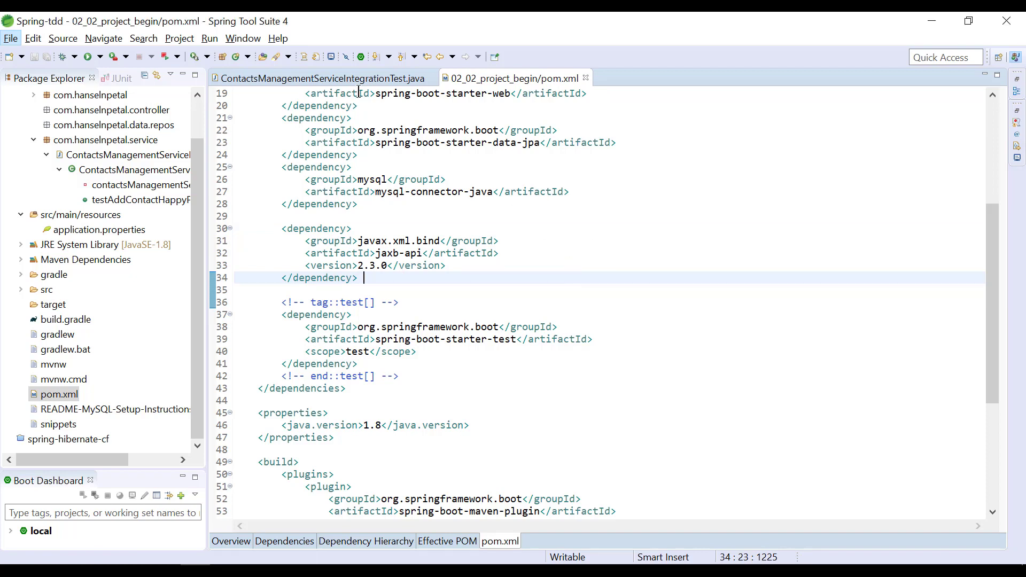
Step: Rerun testAddContactHappyPath from the JUnit view so it passes 1/1 with zero errors
left_click(118, 78)
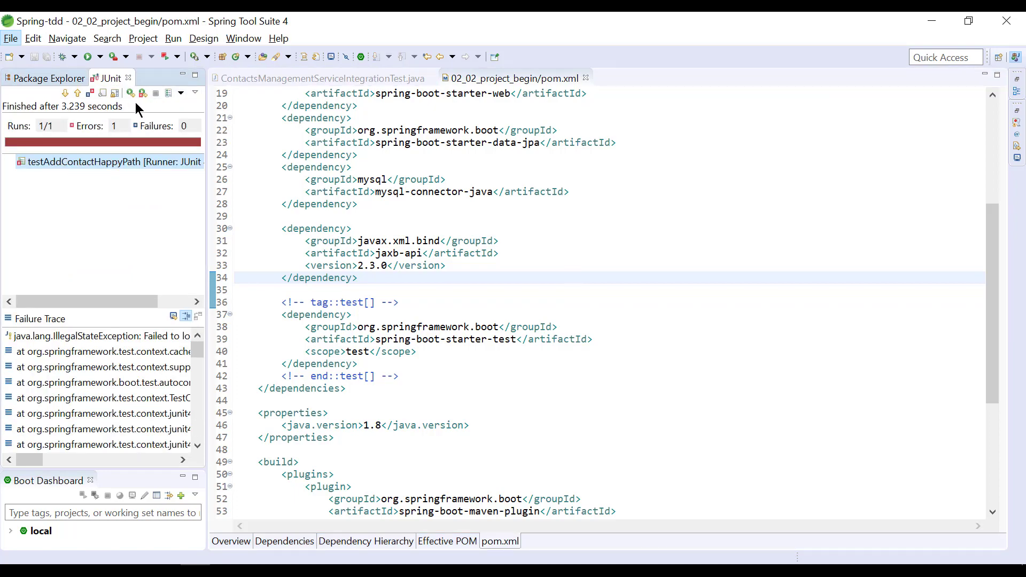
left_click(131, 93)
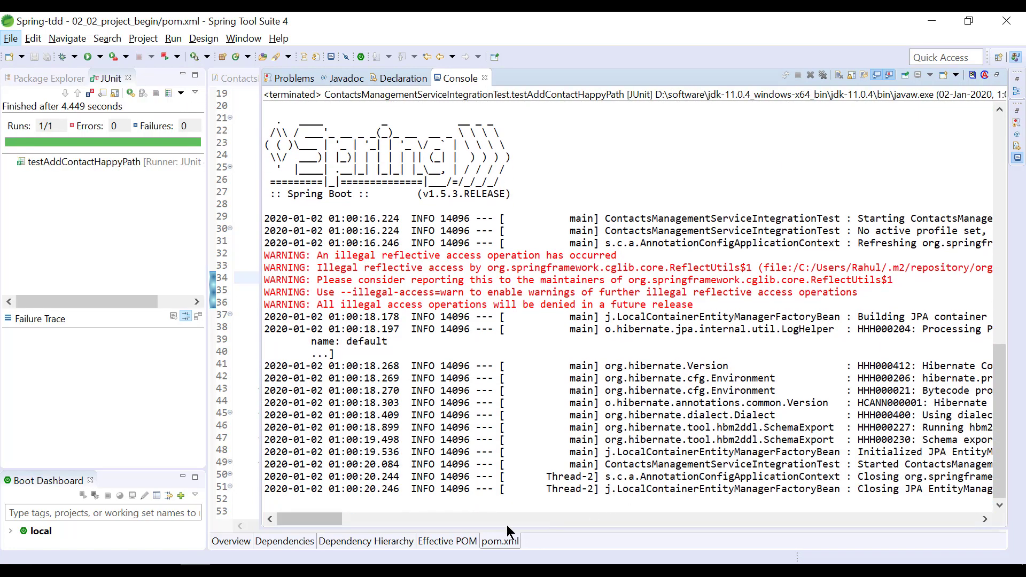
left_click_drag(320, 520, 374, 520)
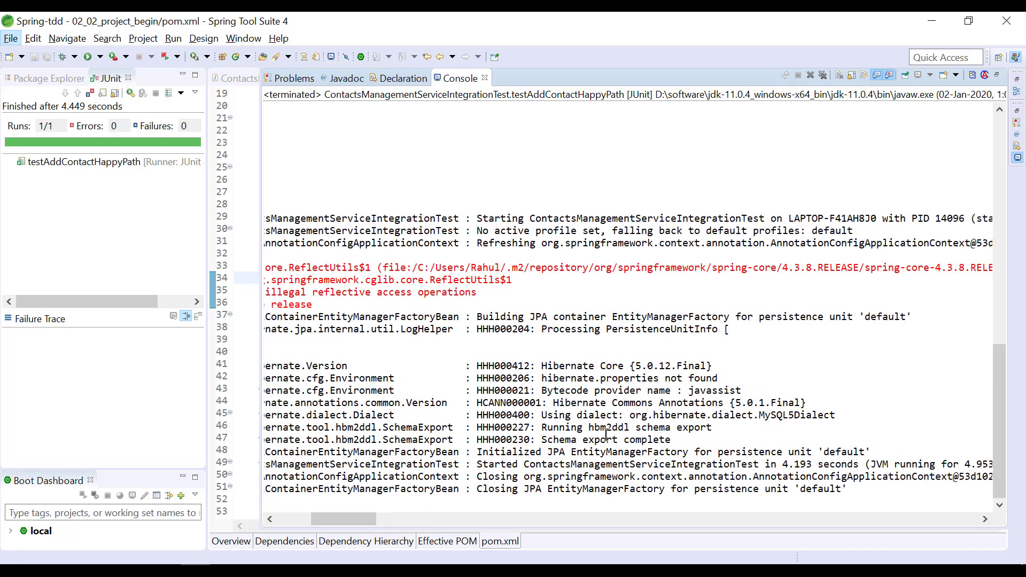
scroll(591, 440, "up", 1)
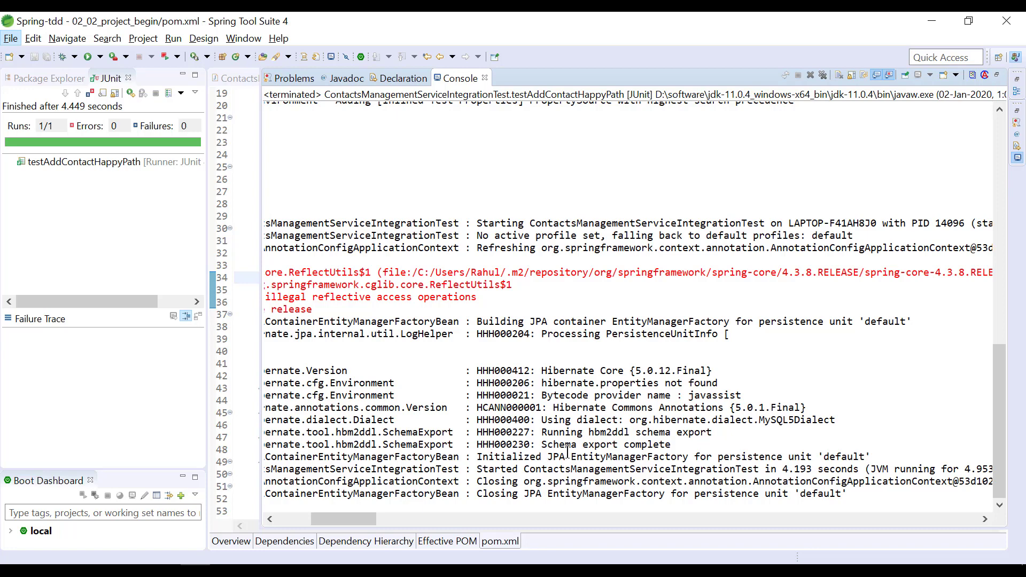